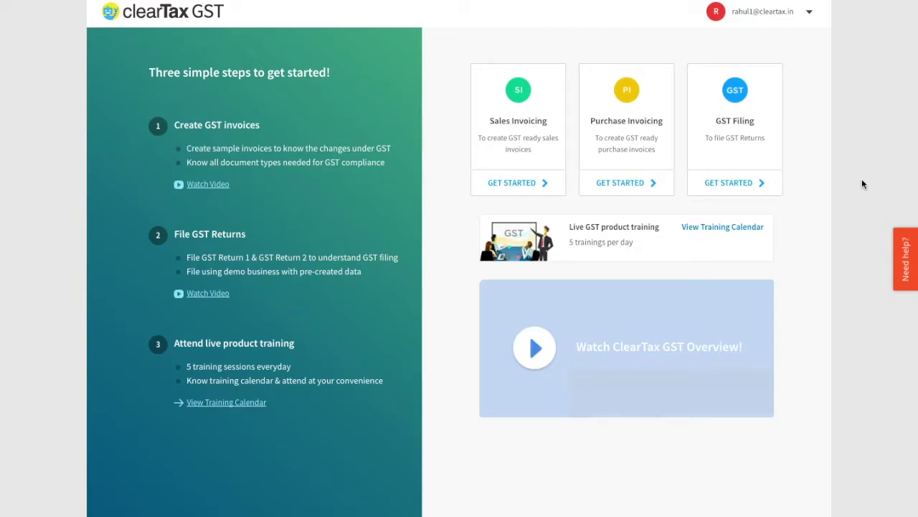
- Start GST filing for demo business A and reach its May 2017 GSTR-2 purchase summary
left_click(745, 147)
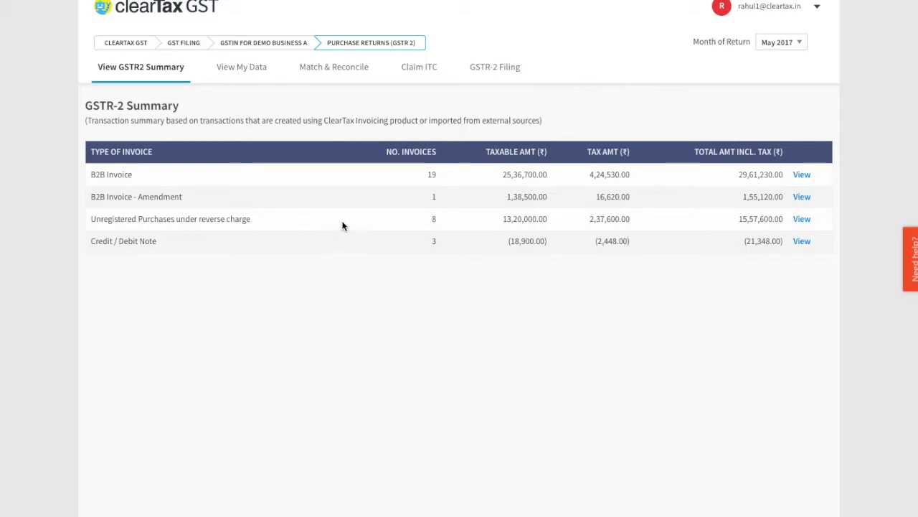
- Browse the purchase data by invoice, credit/debit note and advance payment types
left_click(255, 68)
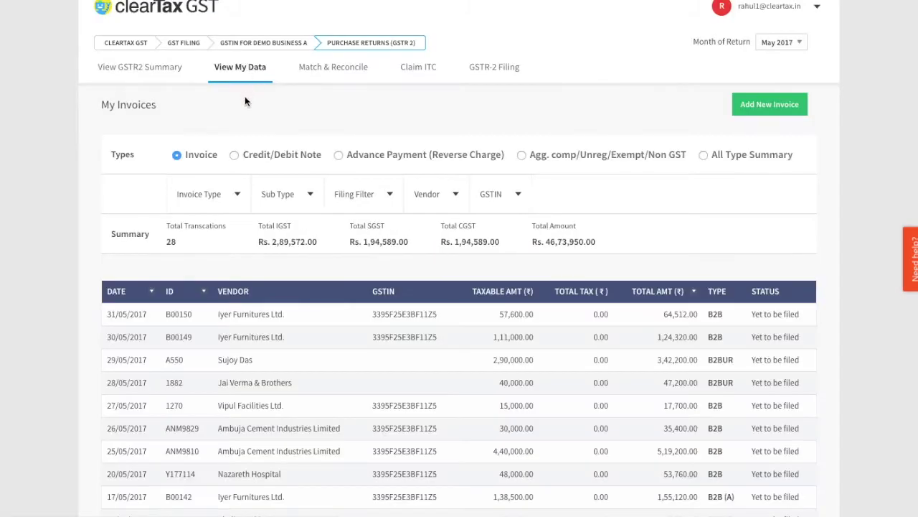
left_click(235, 155)
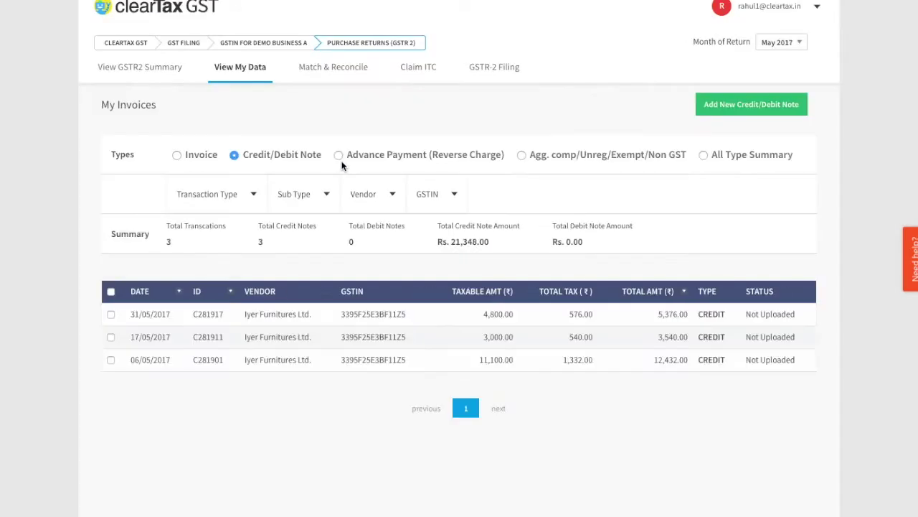
left_click(340, 158)
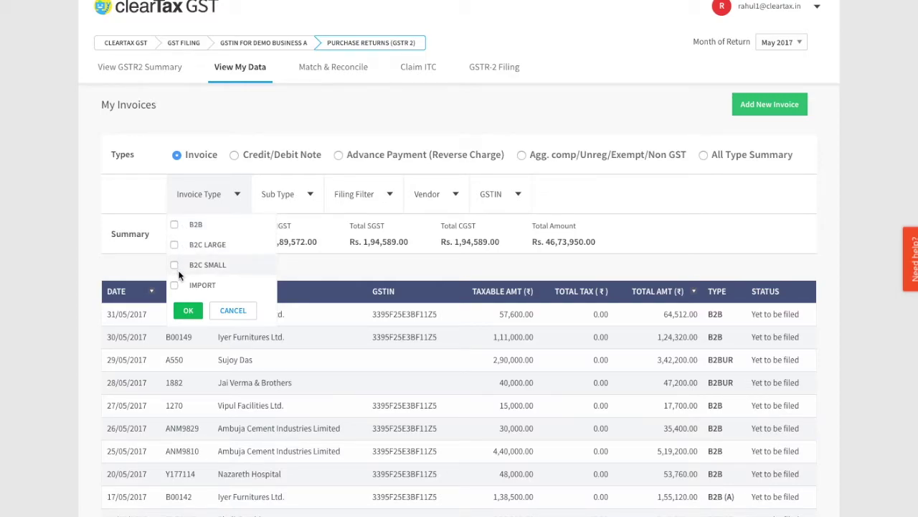
- Preview the Invoice Type, Sub Type, Filing, Vendor and GSTIN filters, leaving all 28 invoices unfiltered
left_click(237, 312)
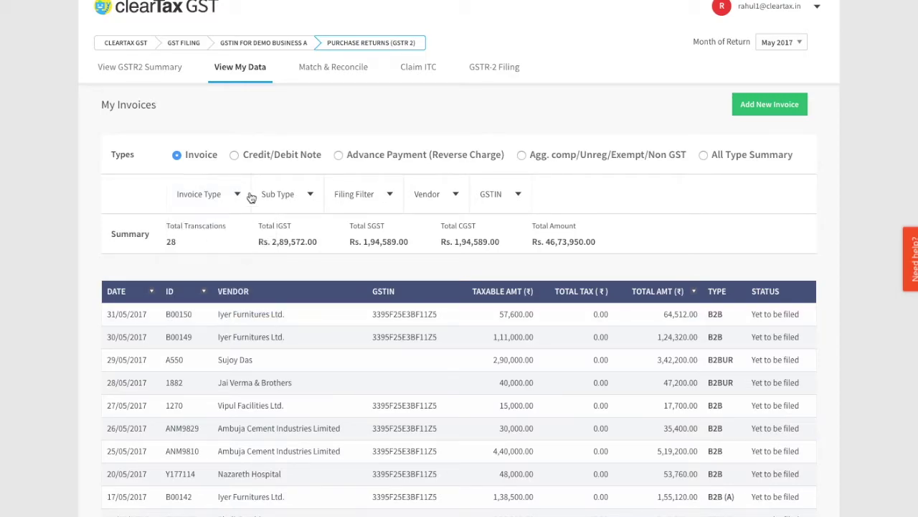
left_click(282, 195)
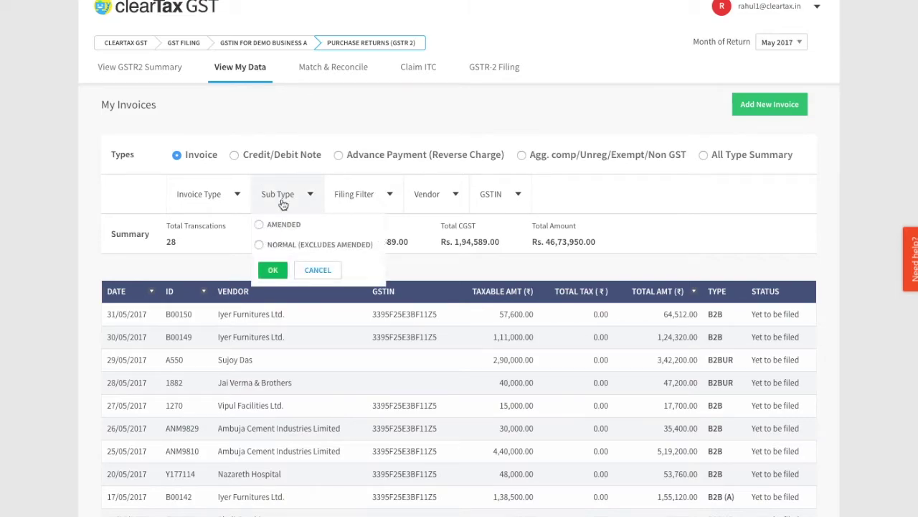
left_click(319, 271)
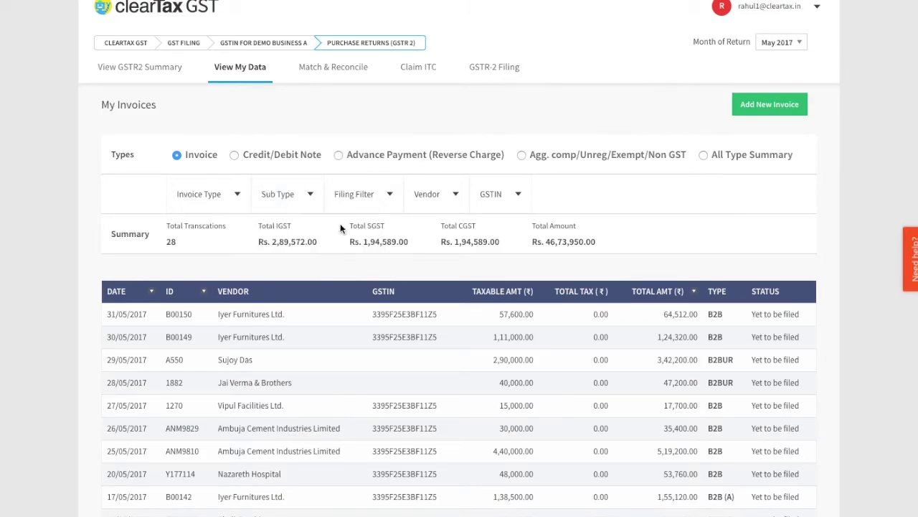
left_click(352, 208)
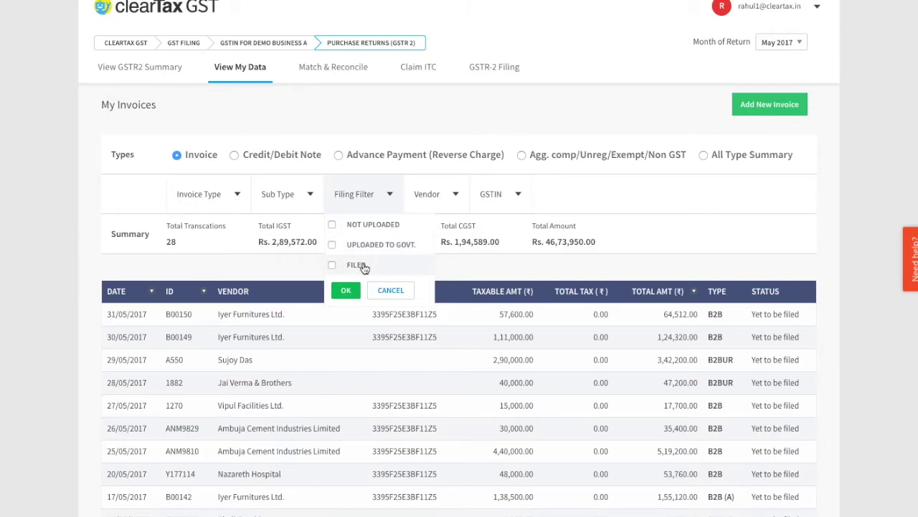
left_click(390, 290)
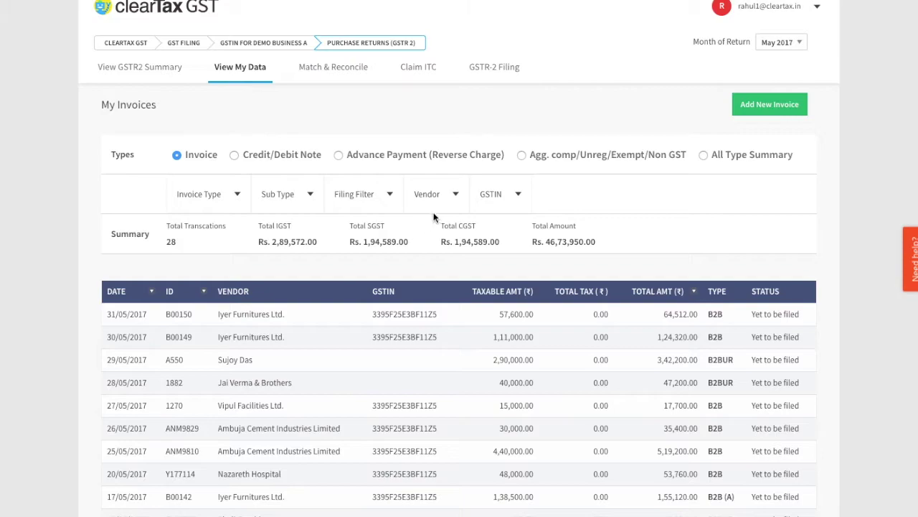
left_click(435, 216)
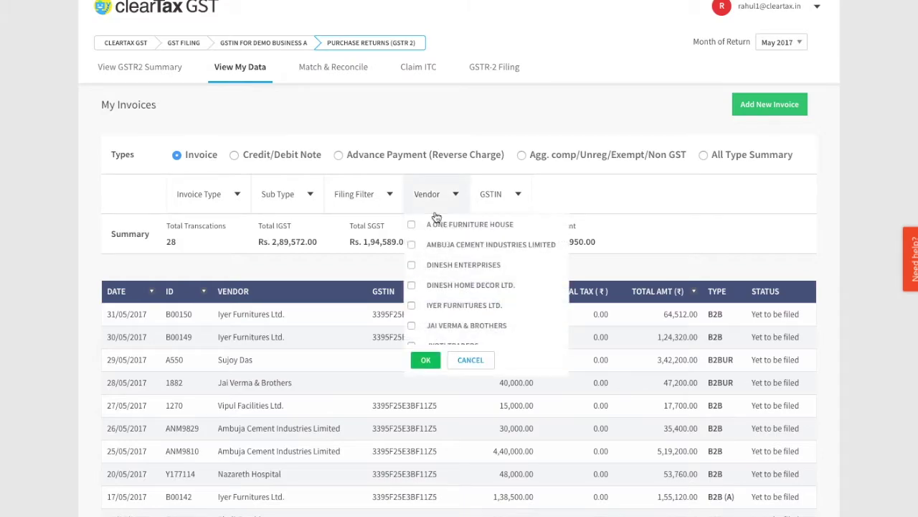
left_click(514, 198)
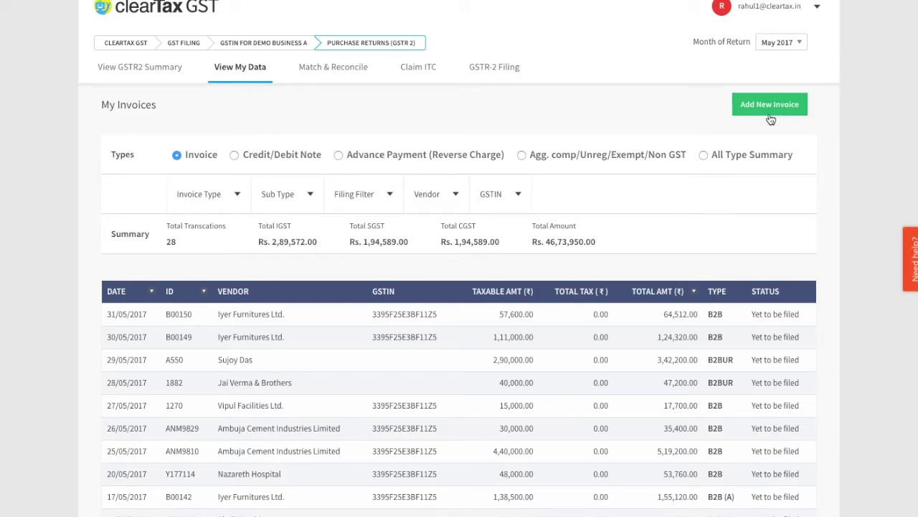
left_click(321, 69)
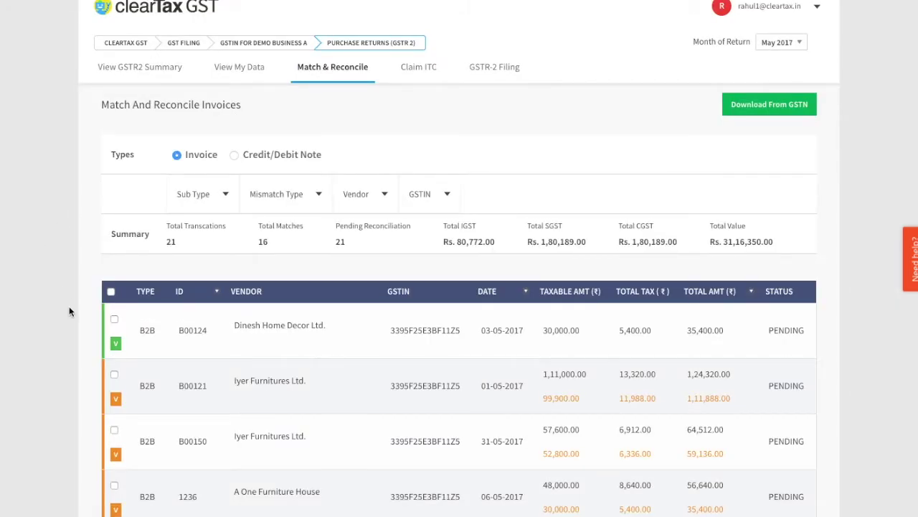
- Download vendor-filed invoice data from GSTN for the 21 reconciliation transactions
scroll(69, 310, "down", 1)
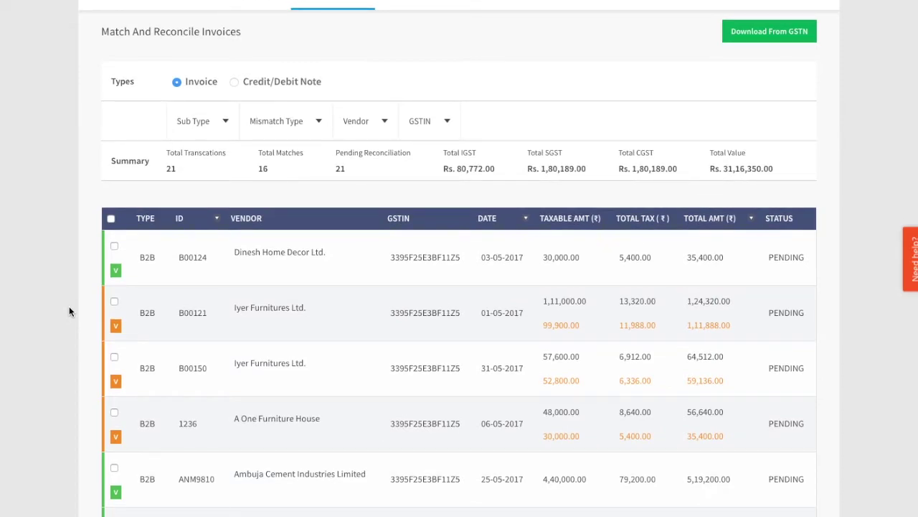
scroll(68, 311, "up", 1)
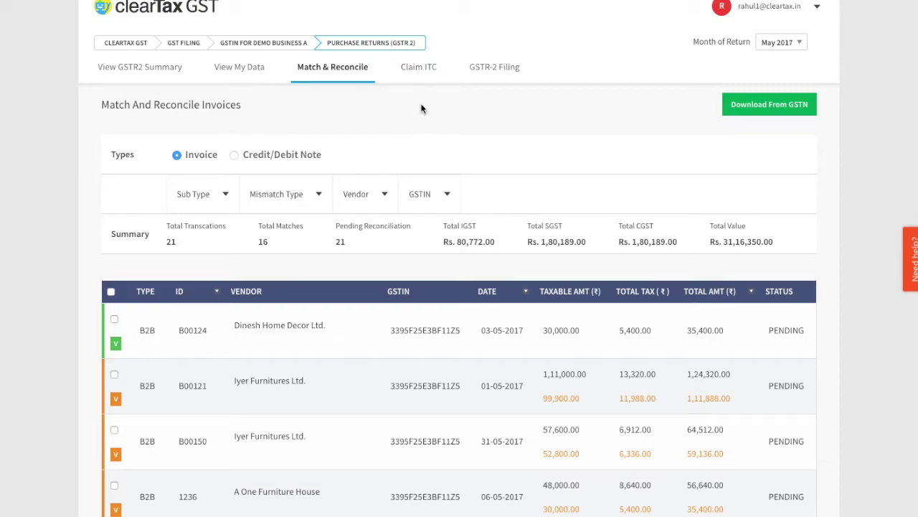
left_click(779, 112)
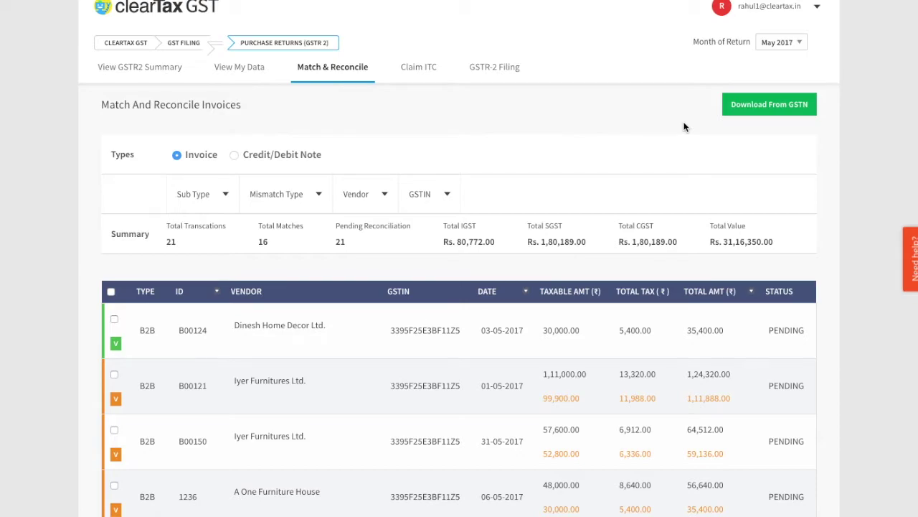
- Inspect the mismatch details of invoice B00121
scroll(684, 127, "down", 1)
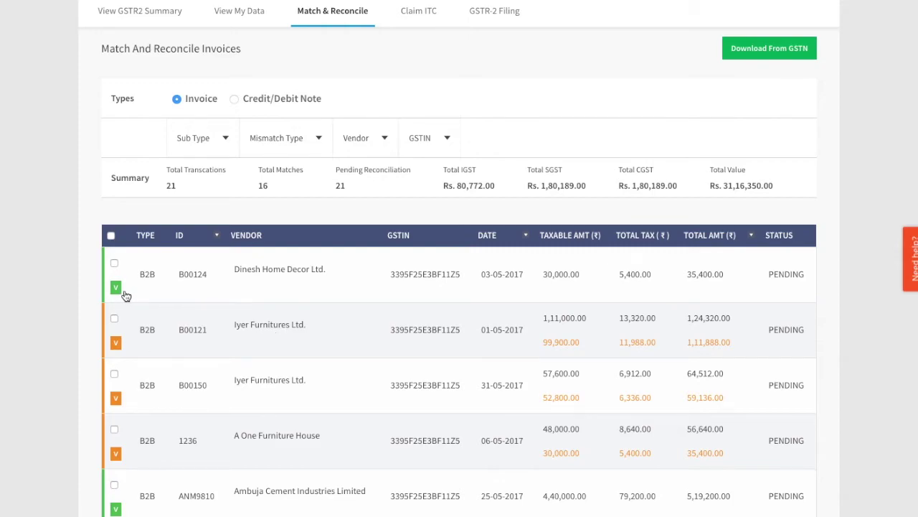
left_click(123, 354)
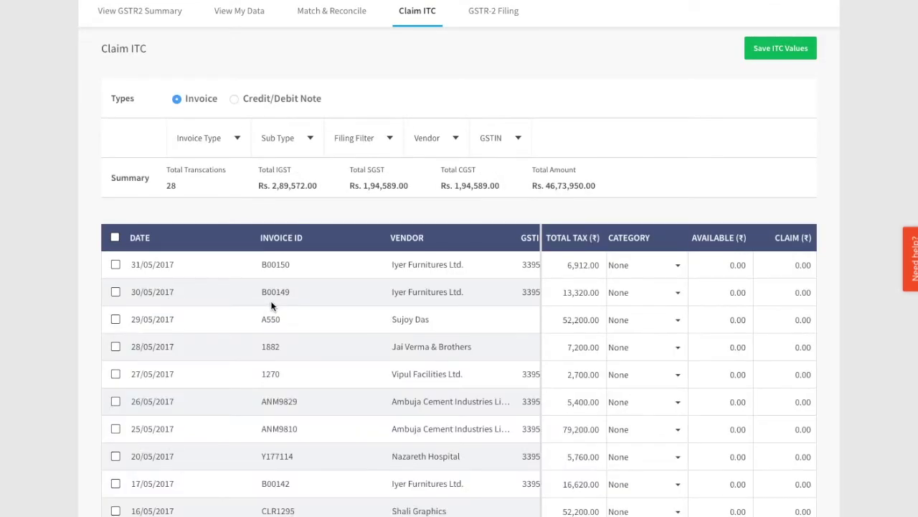
- Categorise invoice B00150 as Input with 100% of its Rs. 6,912 tax available and claimed
scroll(271, 305, "down", 1)
scroll(271, 305, "down", 2)
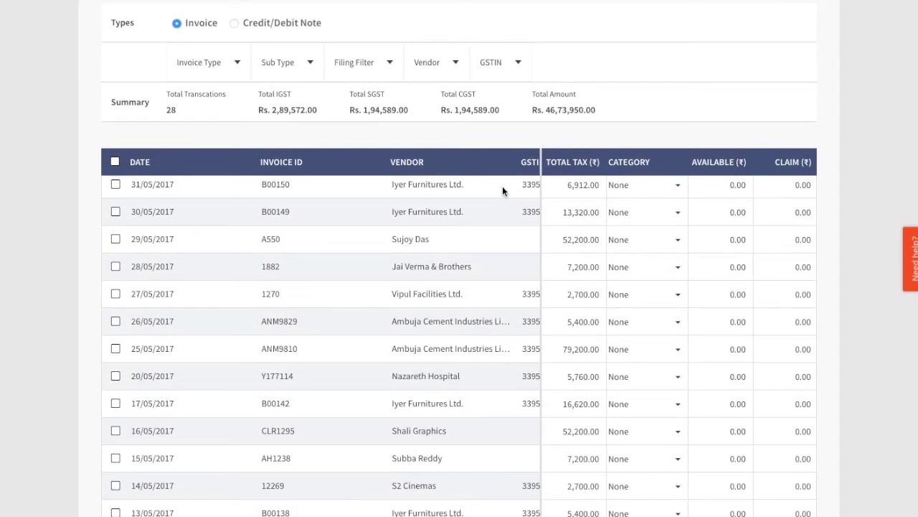
scroll(503, 185, "right", 2)
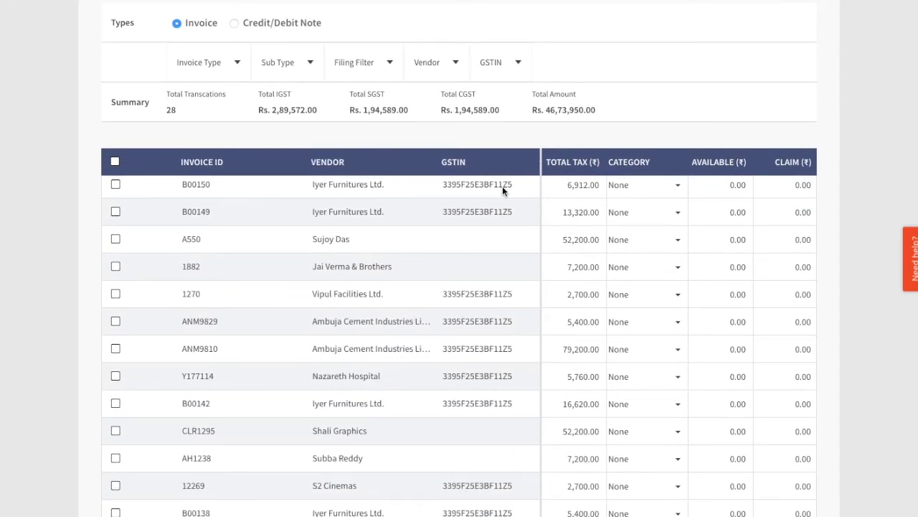
left_click(632, 186)
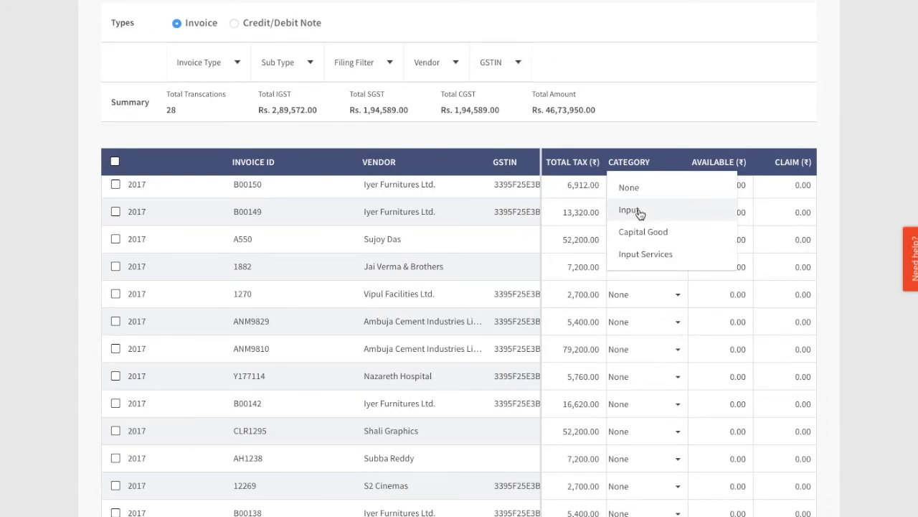
left_click(641, 212)
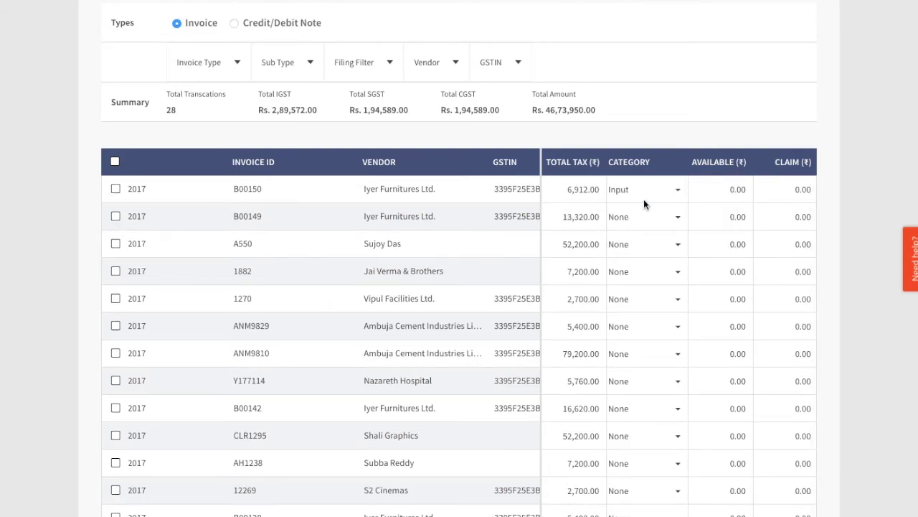
left_click(731, 193)
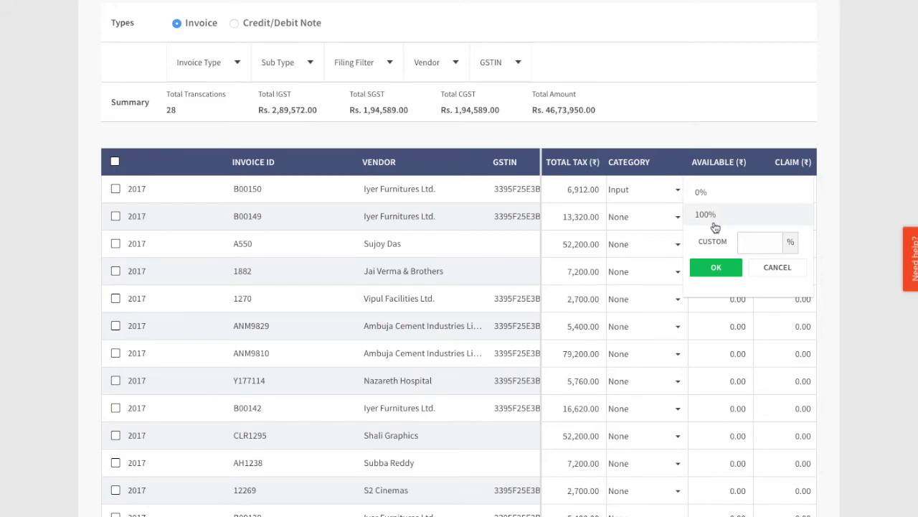
left_click(713, 220)
left_click(774, 199)
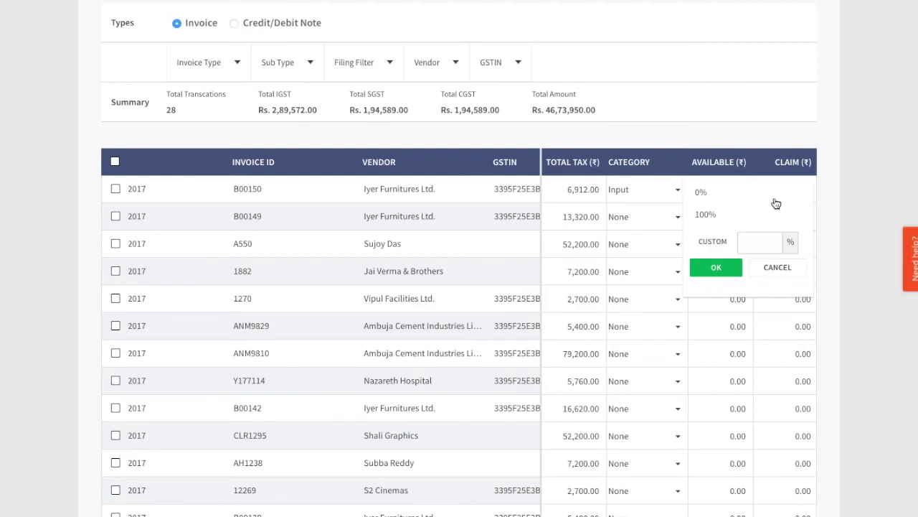
left_click(752, 218)
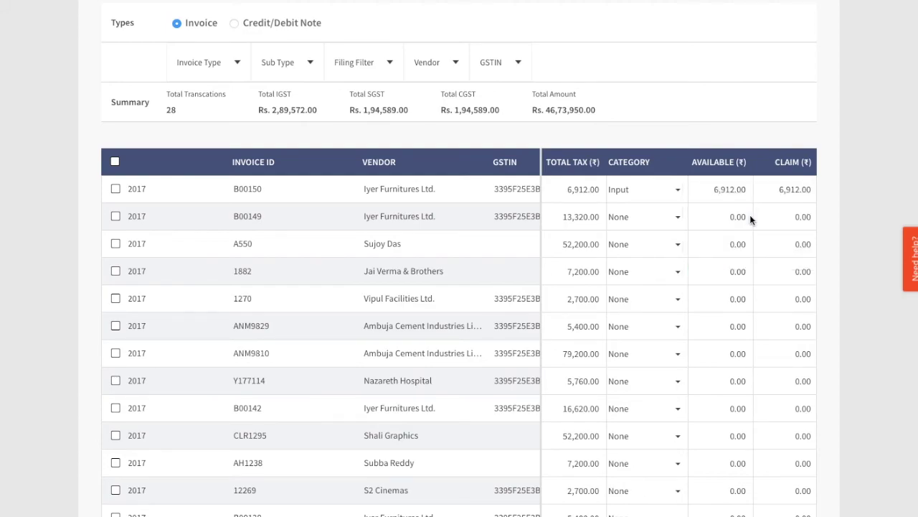
scroll(762, 264, "down", 4)
scroll(761, 265, "up", 3)
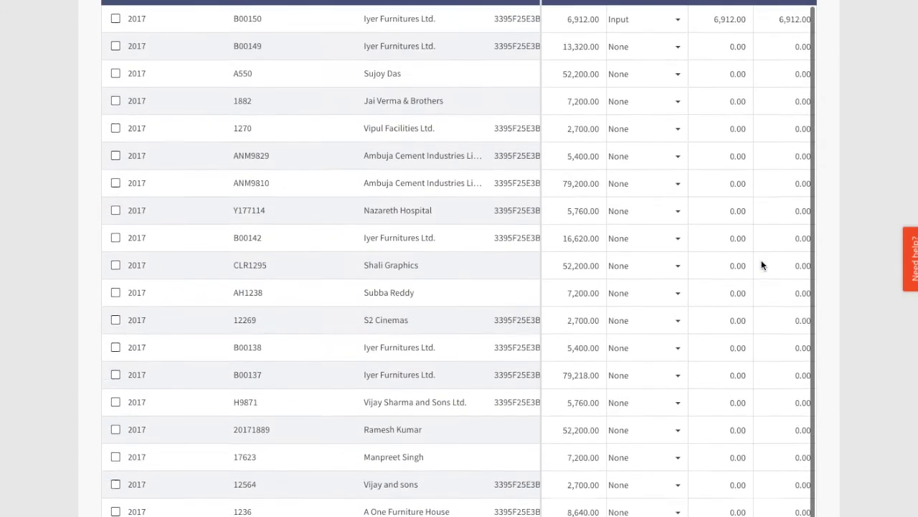
scroll(761, 260, "up", 1)
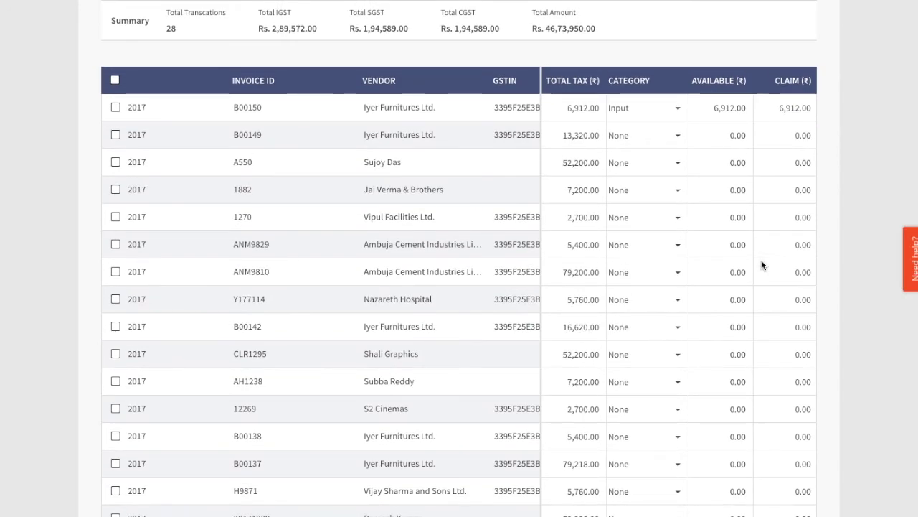
- Select all 28 invoices and set bulk category Input, 100% ITC availed and 100% claimed
left_click(115, 81)
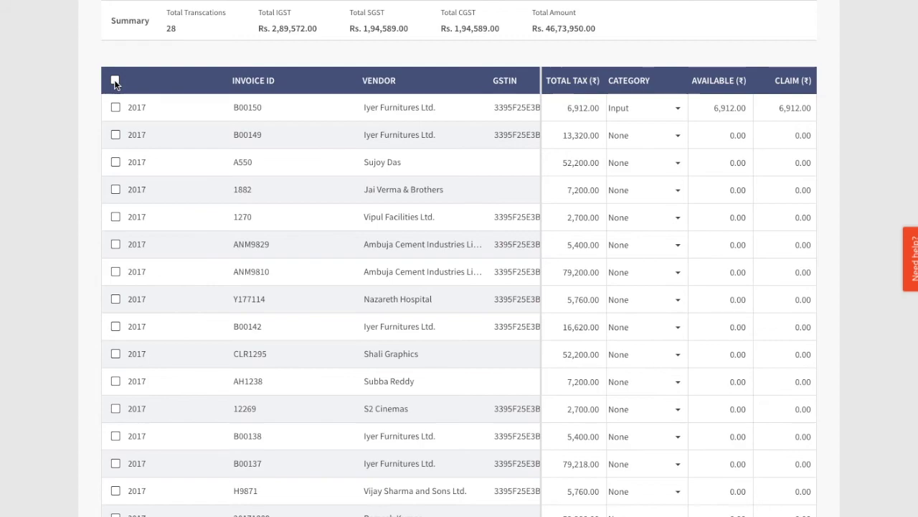
scroll(115, 81, "down", 3)
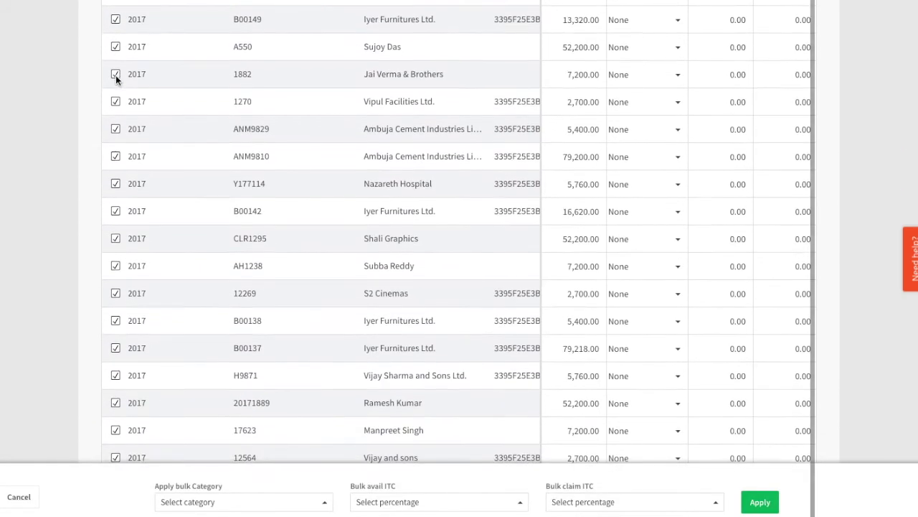
scroll(115, 74, "down", 3)
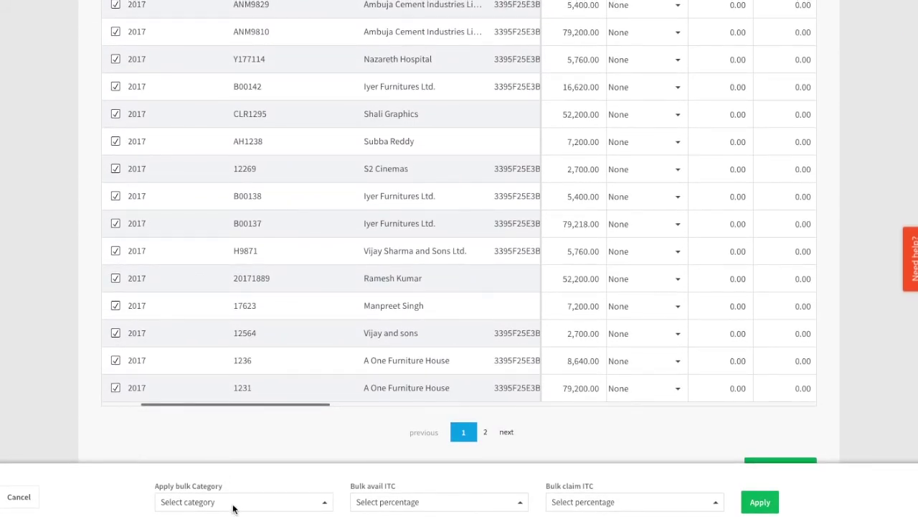
left_click(268, 504)
left_click(250, 471)
left_click(369, 504)
left_click(376, 445)
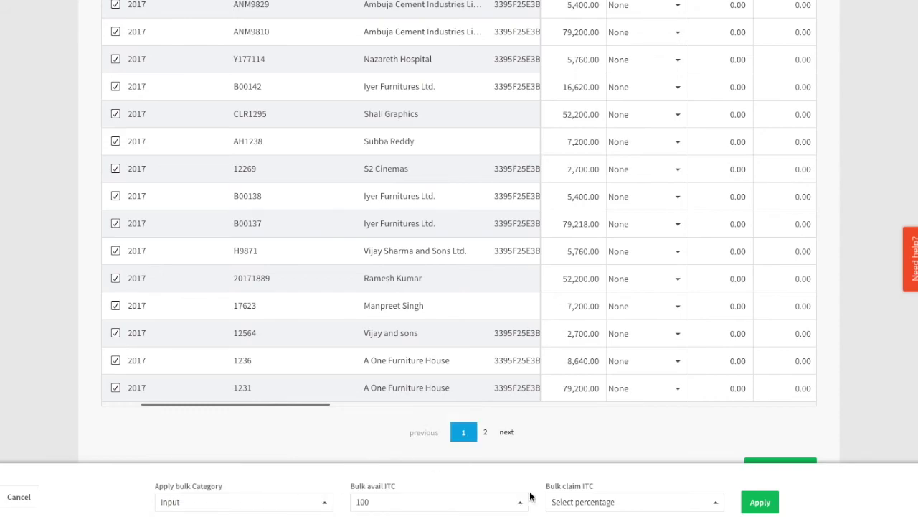
left_click(599, 502)
left_click(580, 446)
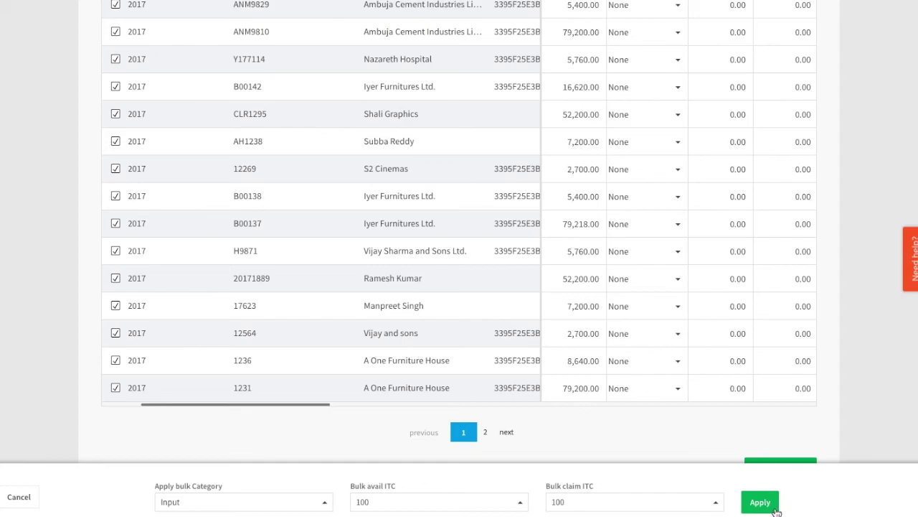
left_click(772, 509)
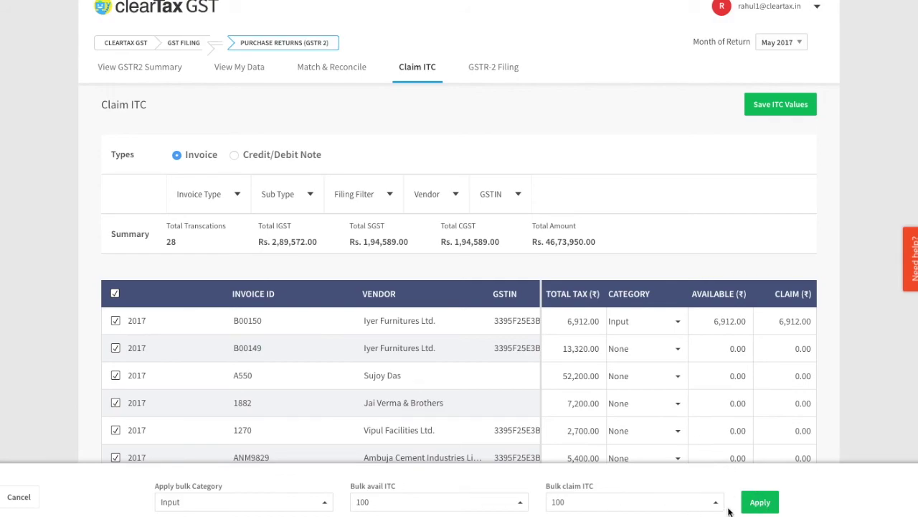
- Apply the bulk Input and 100% ITC settings to every invoice and save the ITC values
left_click(760, 504)
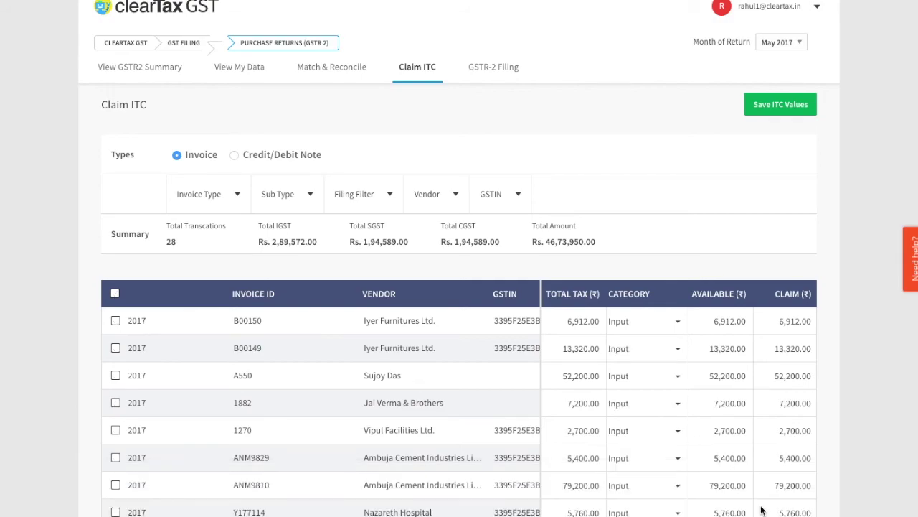
left_click(772, 108)
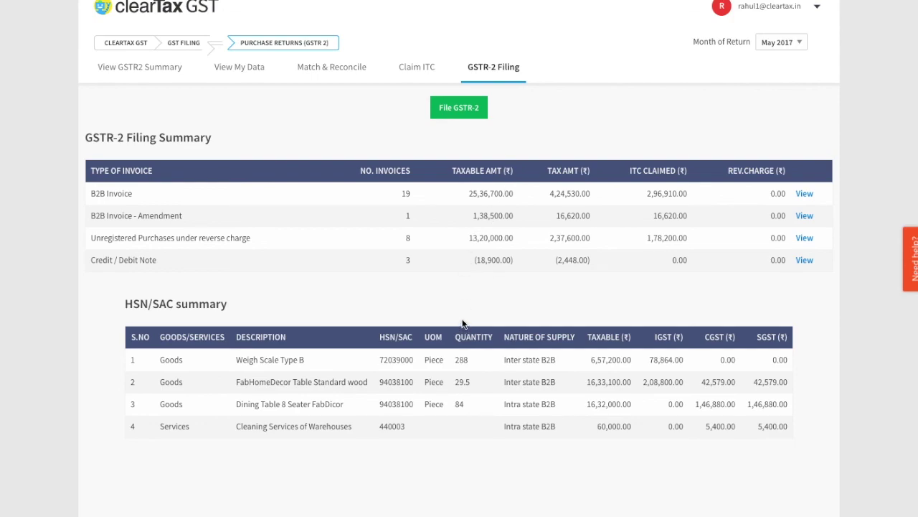
- Submit the May 2017 GSTR-2 return for filing
left_click(462, 109)
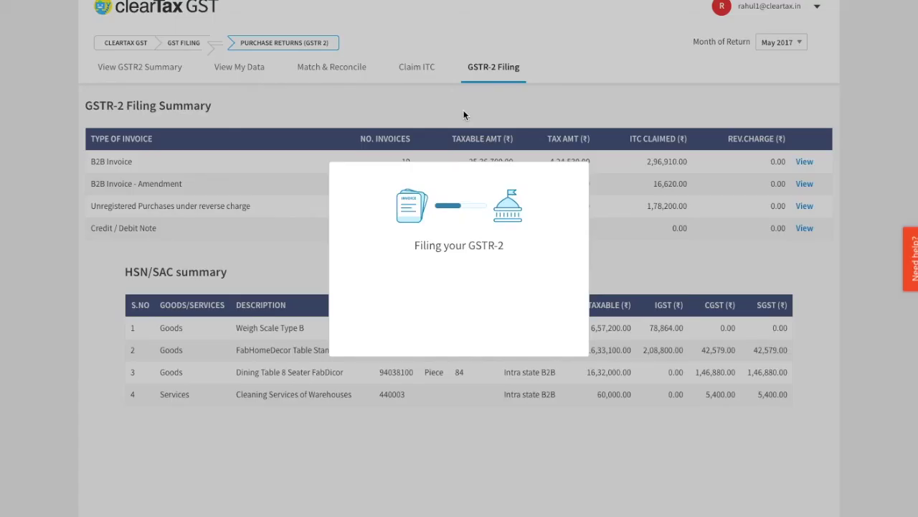